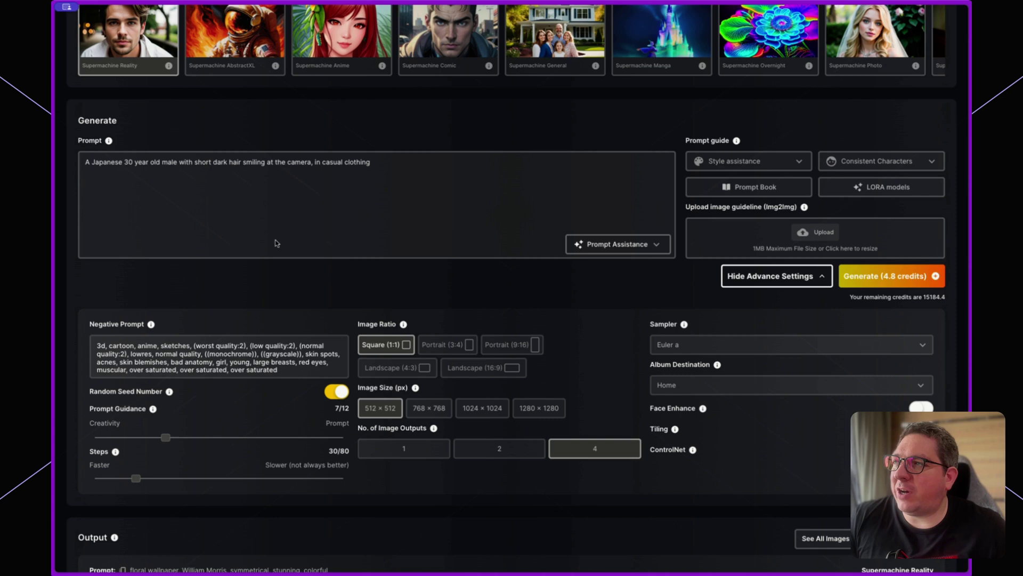
Switch the image shape to portrait 3:4 at 576×768.
click(323, 217)
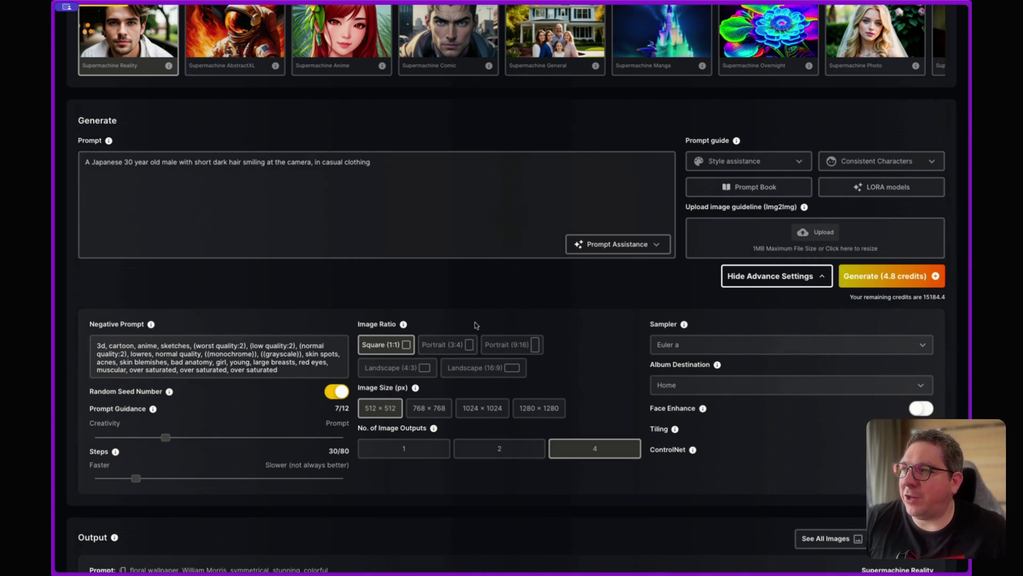
click(434, 345)
click(434, 410)
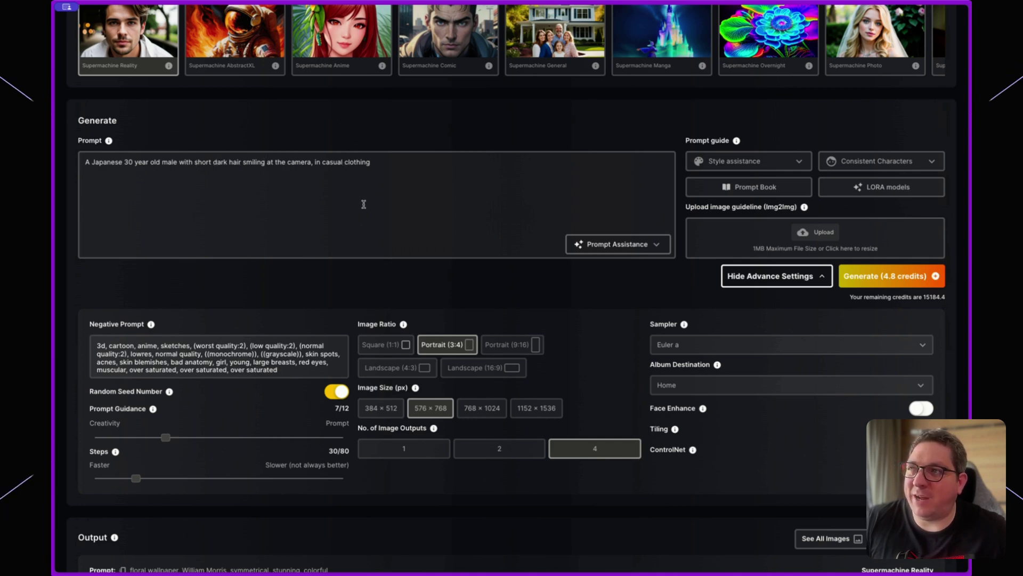
Choose the DPM++ 2M Karras sampler and generate four images (4.8 credits).
click(739, 349)
scroll(733, 448, down, 5)
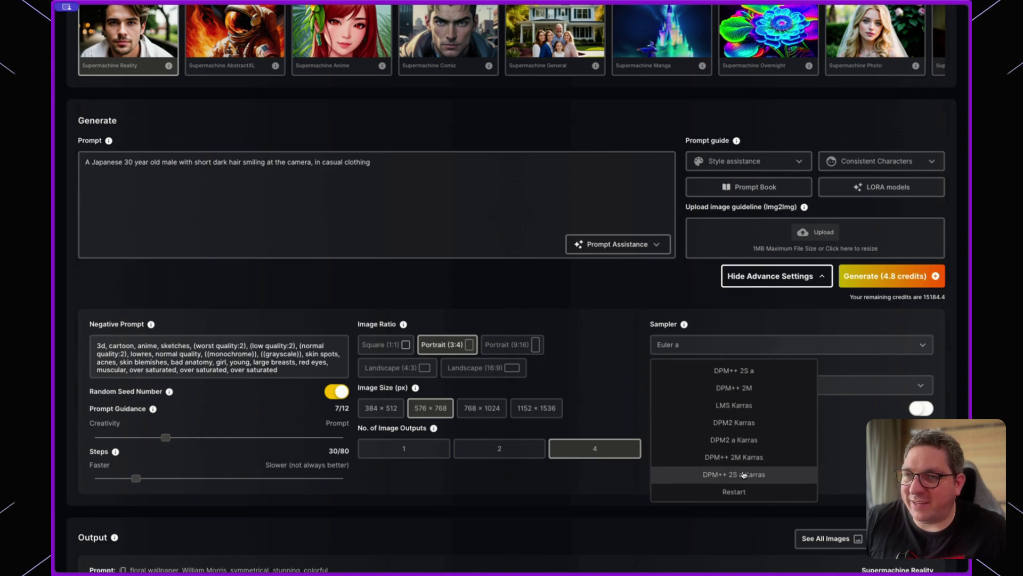
click(736, 456)
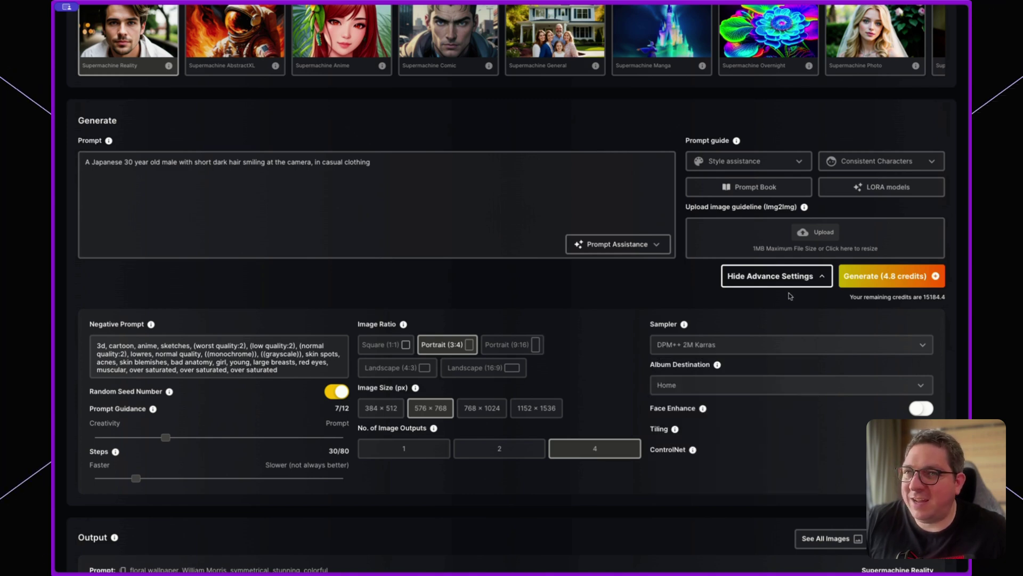
click(894, 277)
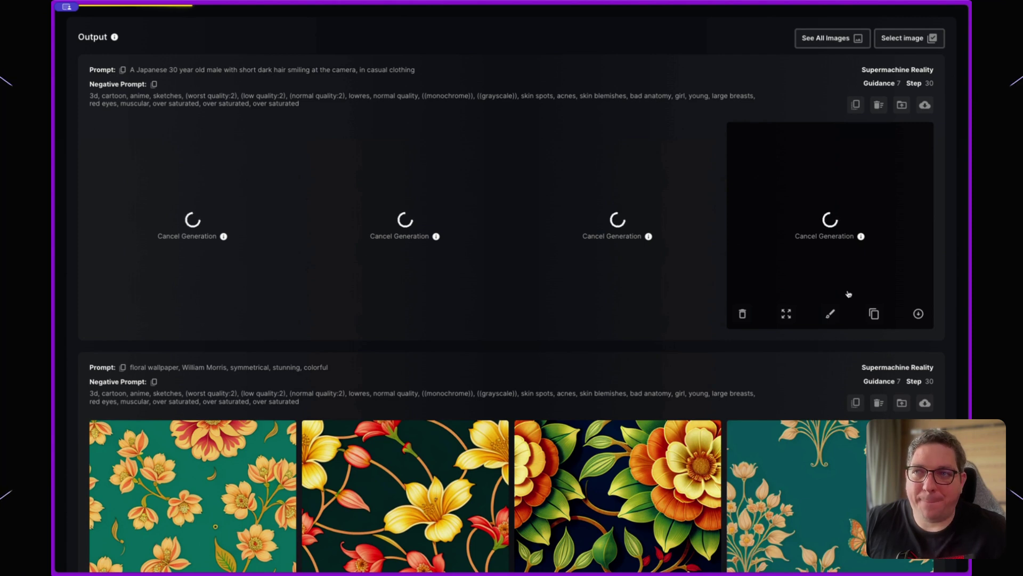
Review the four finished portraits of the smiling man in casual clothing, then return to the prompt.
scroll(848, 293, up, 3)
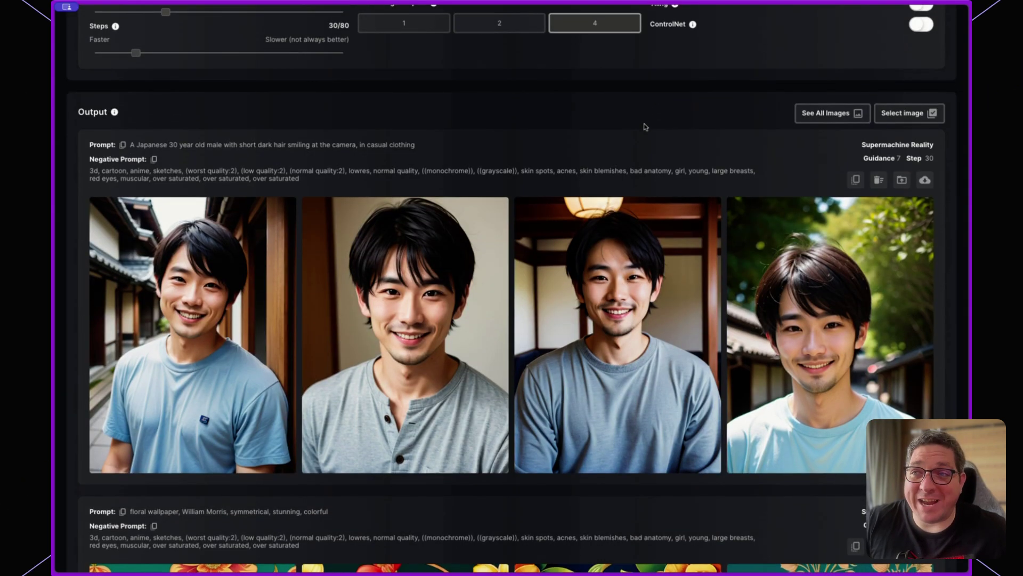
scroll(646, 128, up, 1)
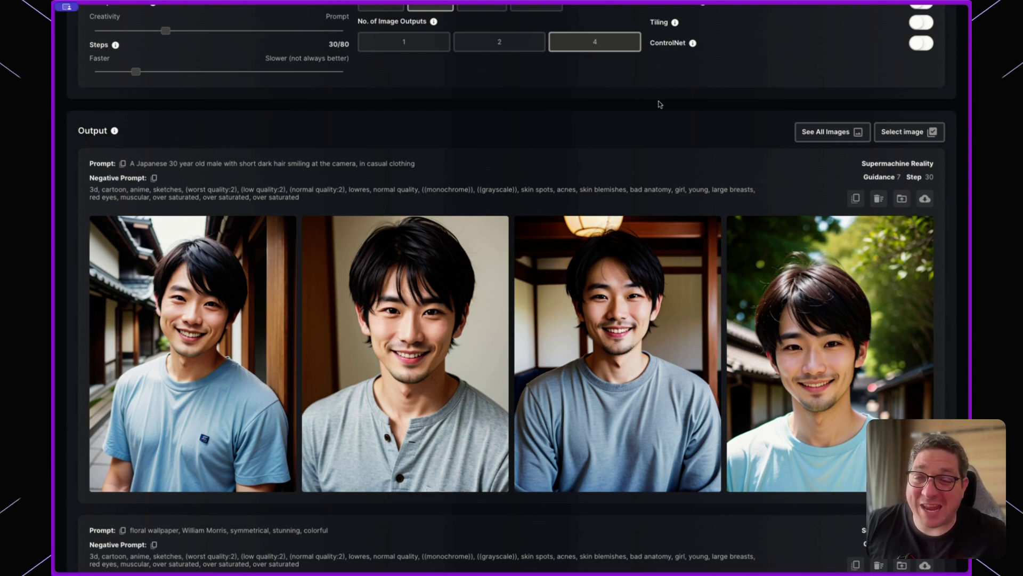
scroll(659, 104, up, 8)
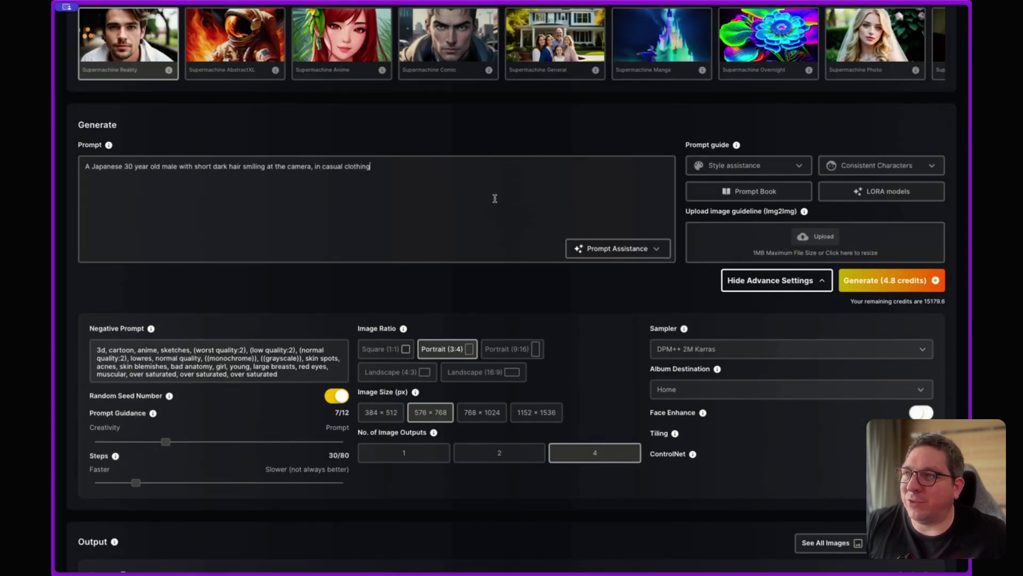
Append the Weight Slider LORA tag <lora:weightslider:3> after "in casual clothing".
click(491, 169)
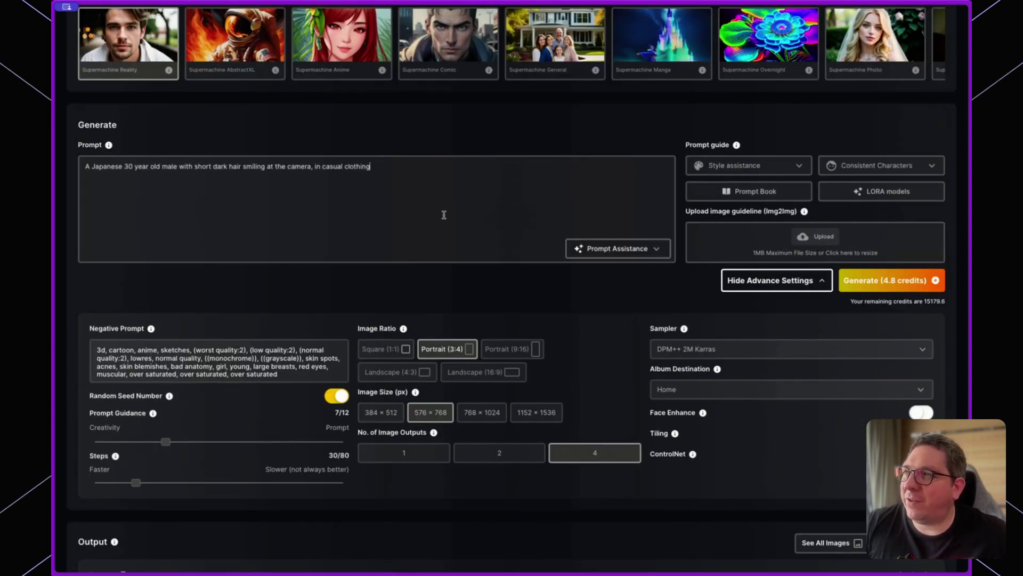
click(885, 197)
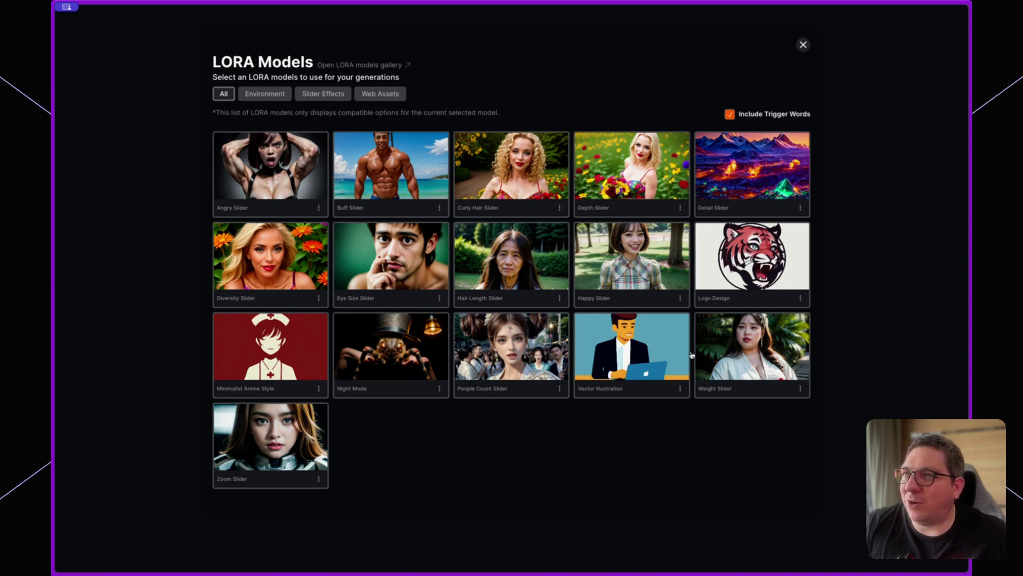
click(742, 349)
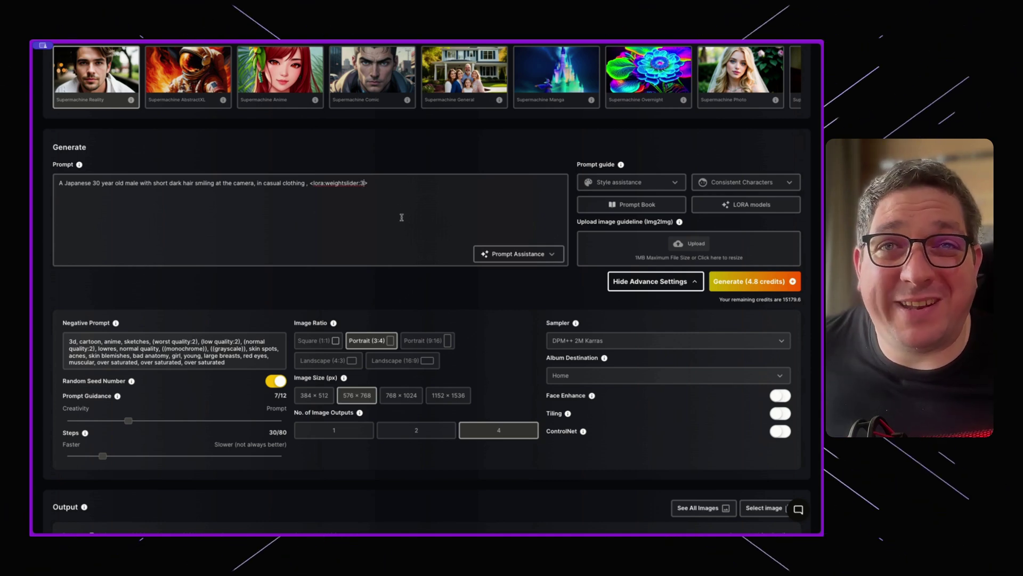
Generate with weightslider:3 and compare the heavier-set portraits against the original slimmer row.
click(732, 284)
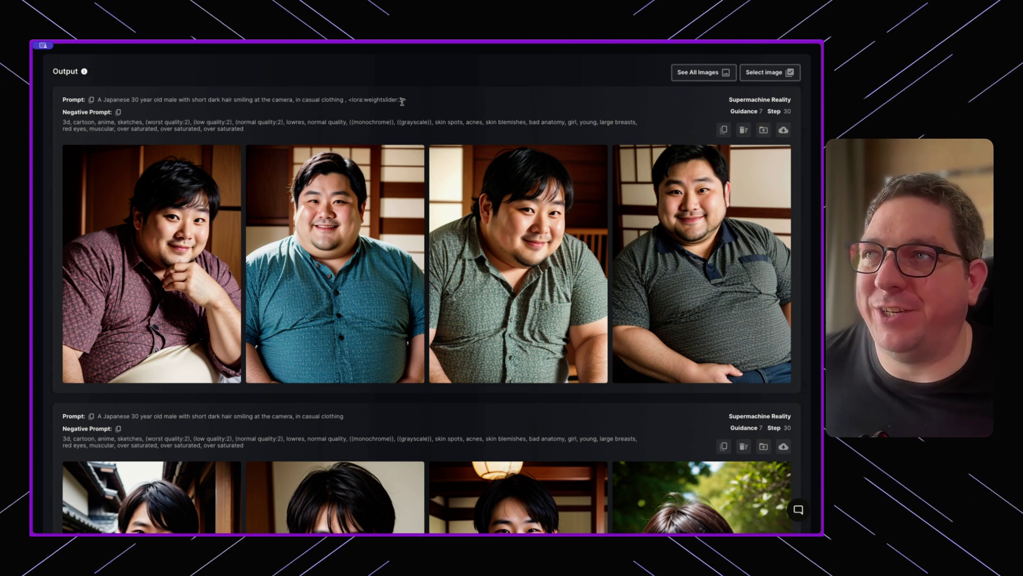
scroll(473, 291, down, 2)
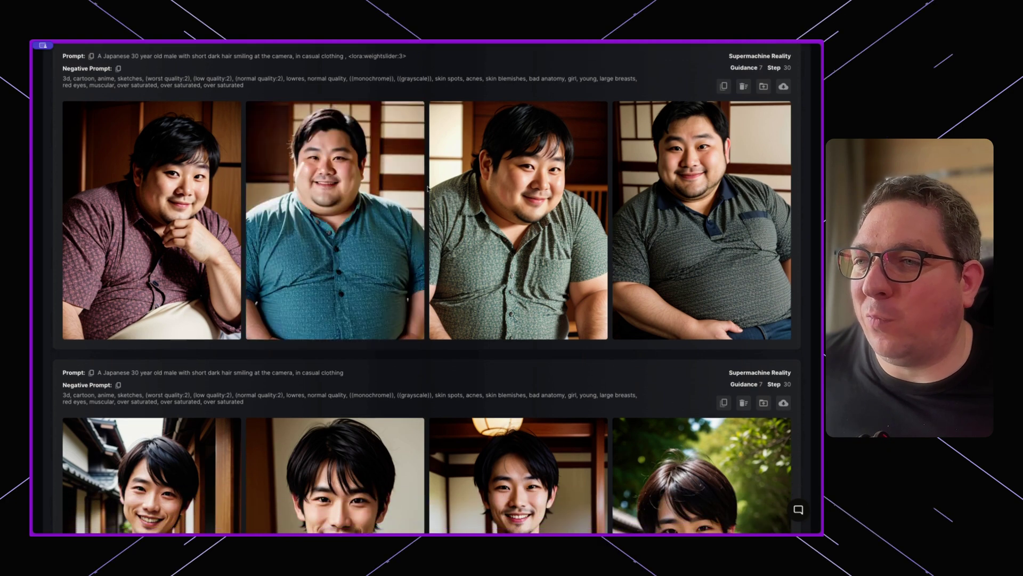
scroll(473, 291, down, 3)
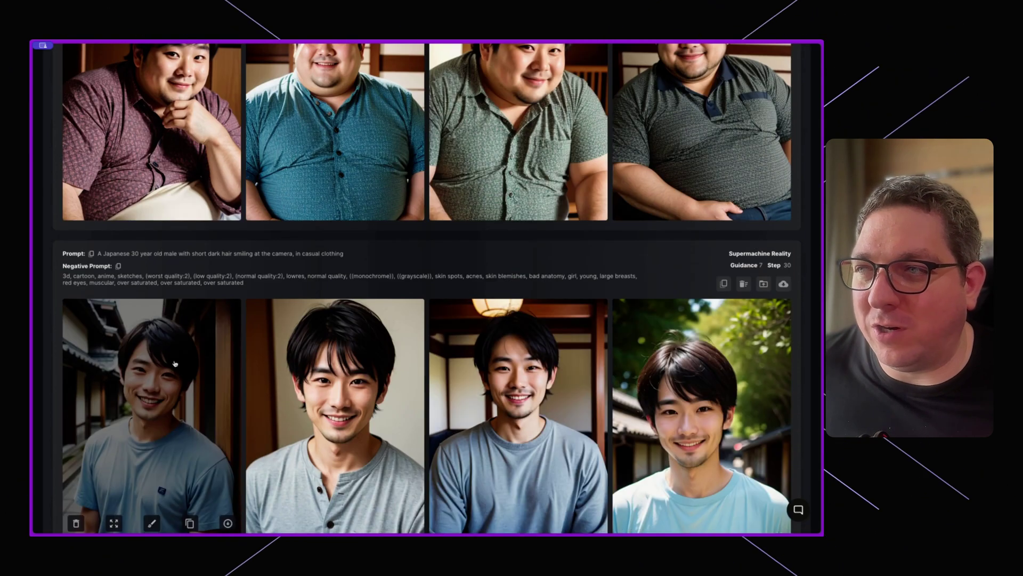
scroll(347, 391, down, 3)
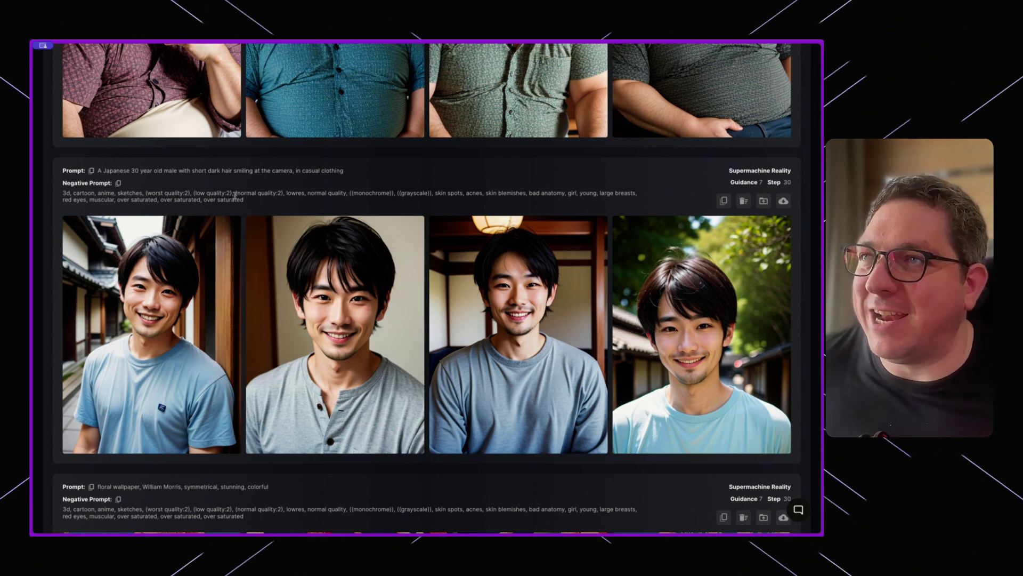
scroll(255, 230, up, 9)
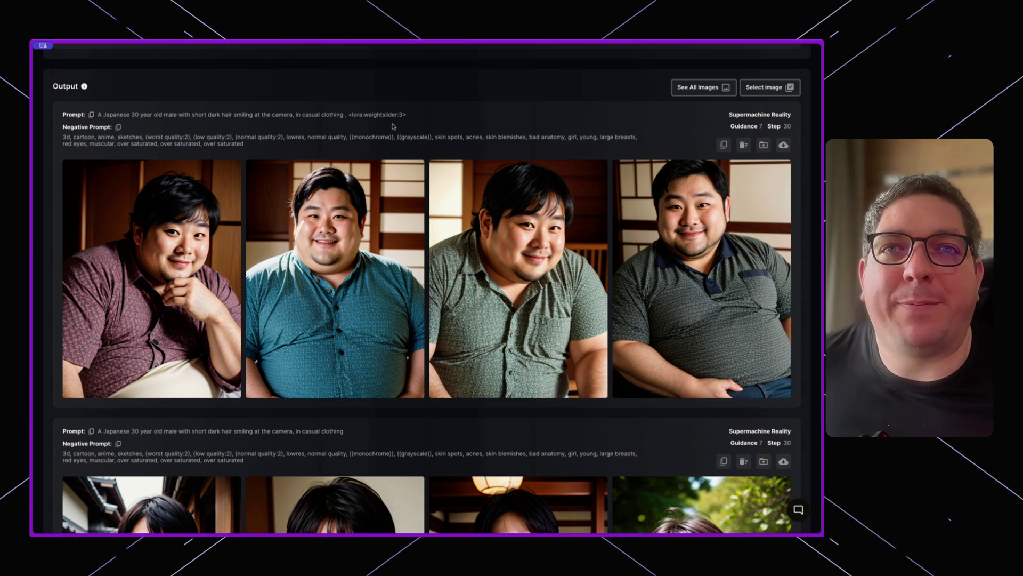
scroll(373, 139, up, 8)
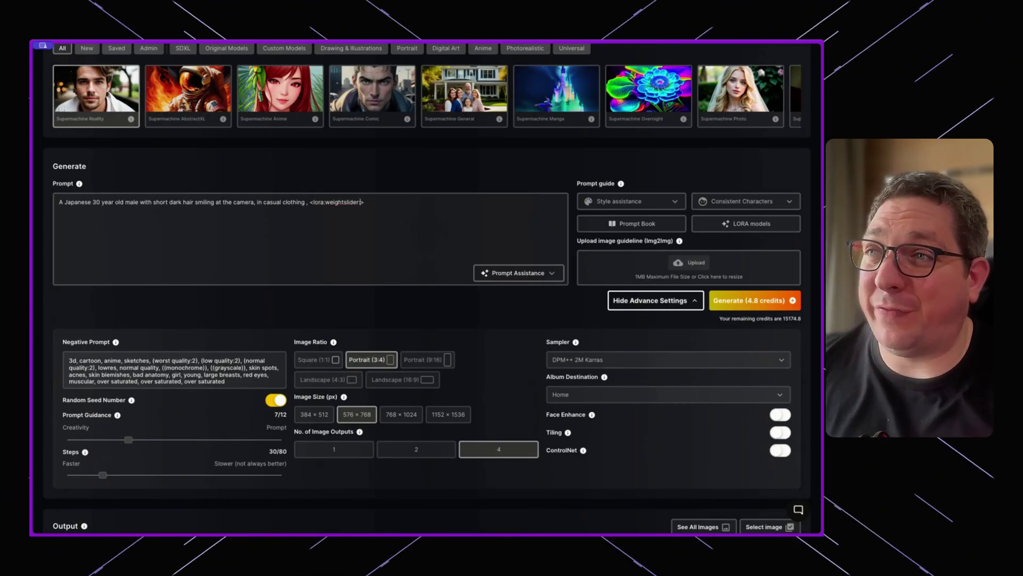
Change the tag to <lora:weightslider:-2> and generate four slimmer portraits.
key(BackSpace)
text(-2)
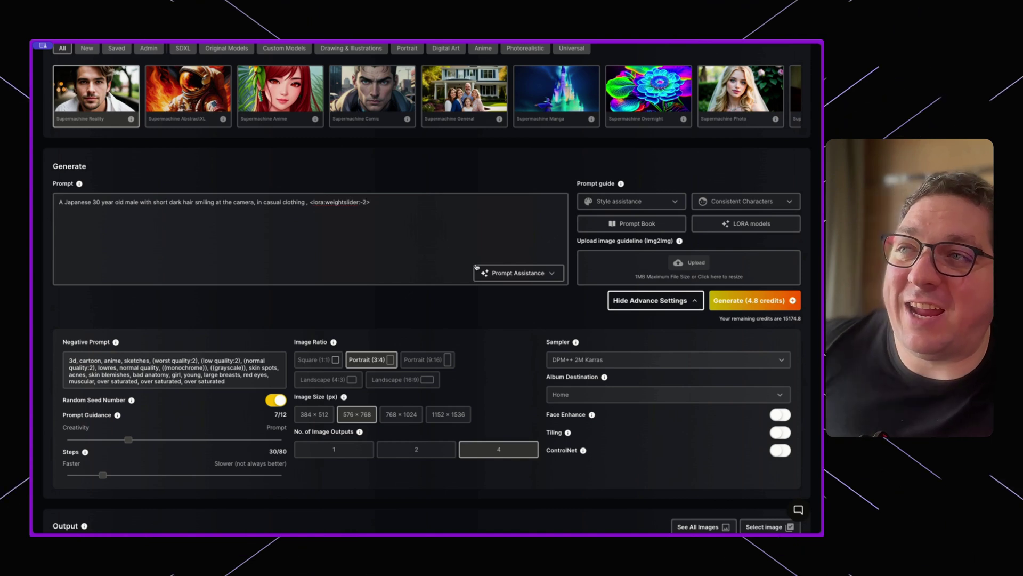
click(758, 303)
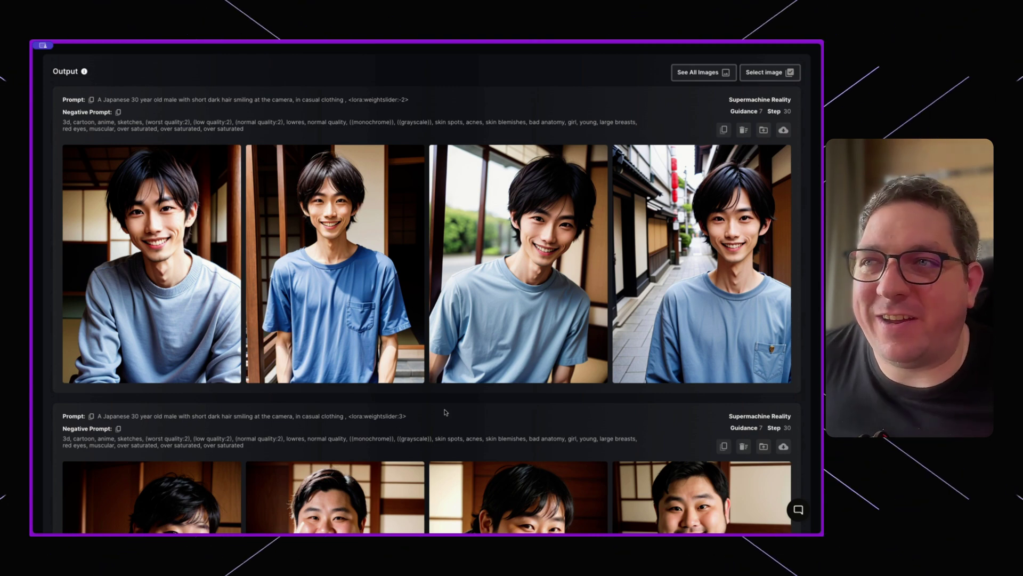
Compare the slim, heavy-set and original portrait rows in Output, then return to the prompt.
scroll(446, 412, down, 10)
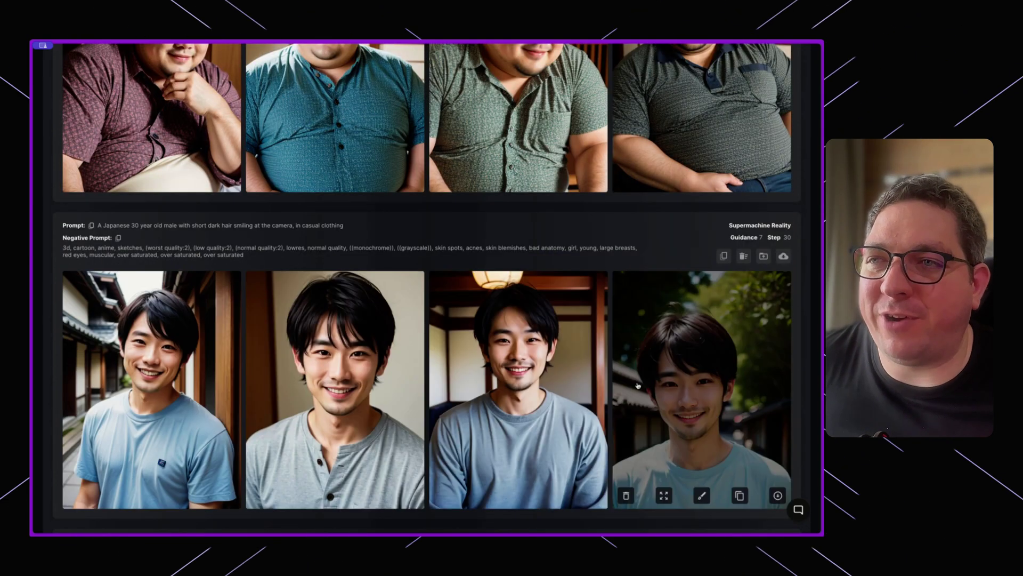
scroll(493, 352, up, 3)
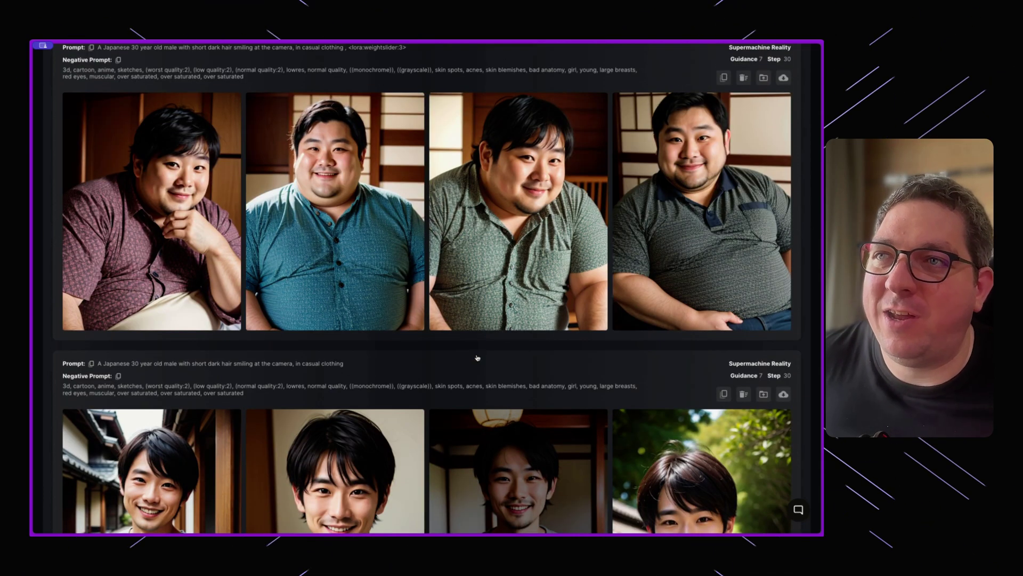
scroll(493, 342, up, 2)
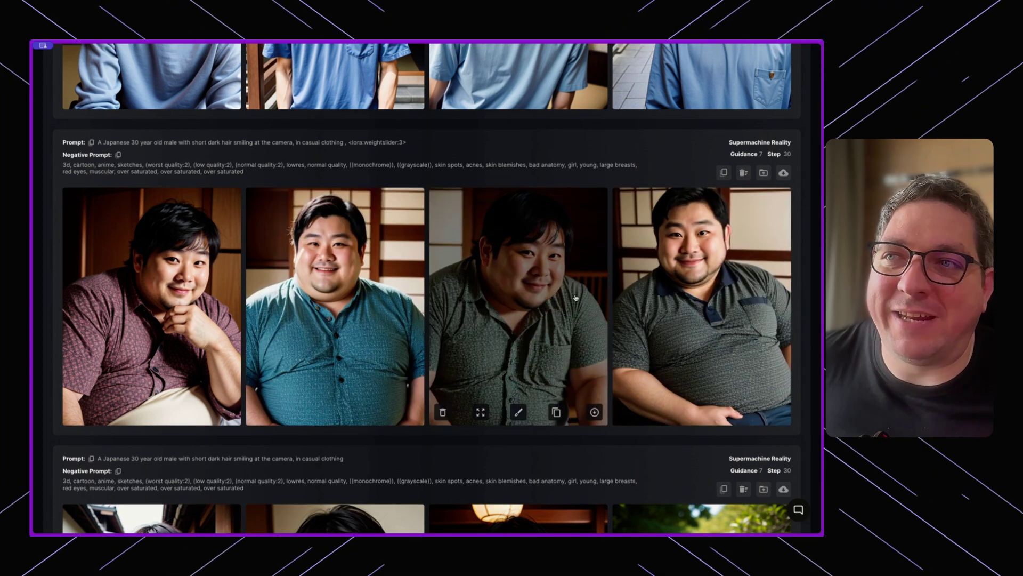
scroll(635, 283, up, 5)
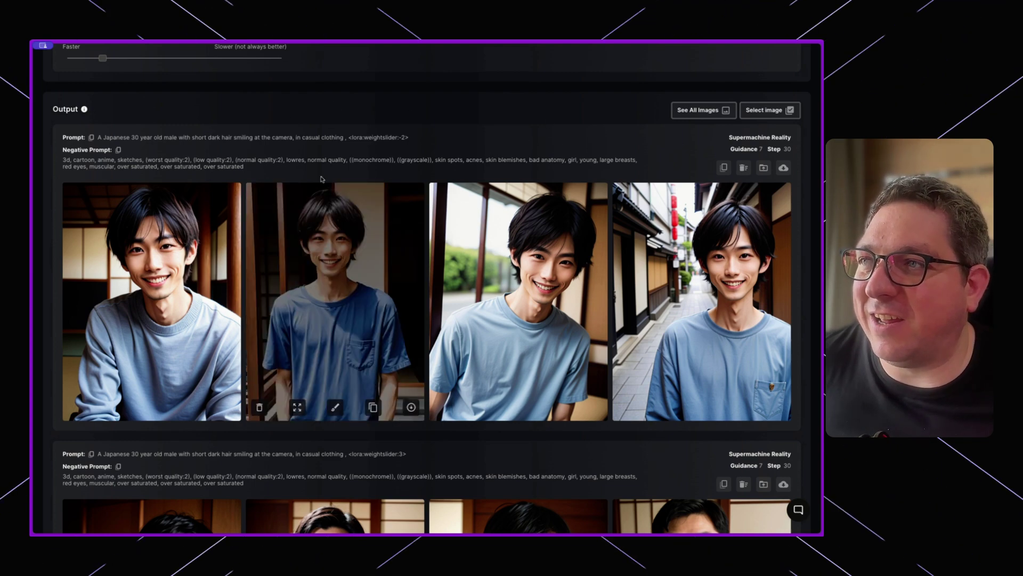
scroll(555, 223, up, 3)
scroll(554, 223, up, 4)
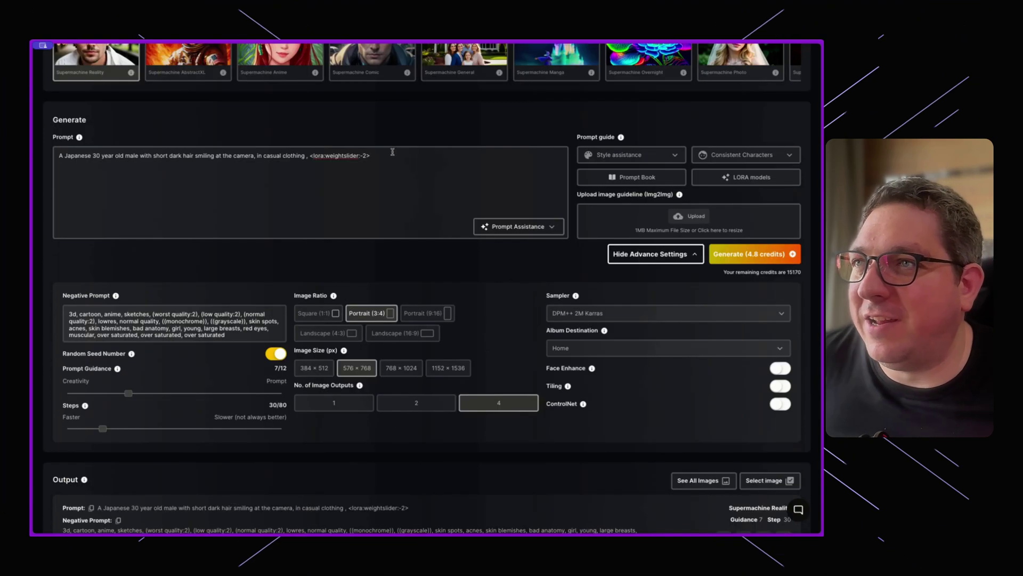
Replace the weightslider tag with the Hair Length Slider tag <lora:hairslider:8>, tidying the comma spacing.
drag(370, 156, 313, 156)
key(BackSpace)
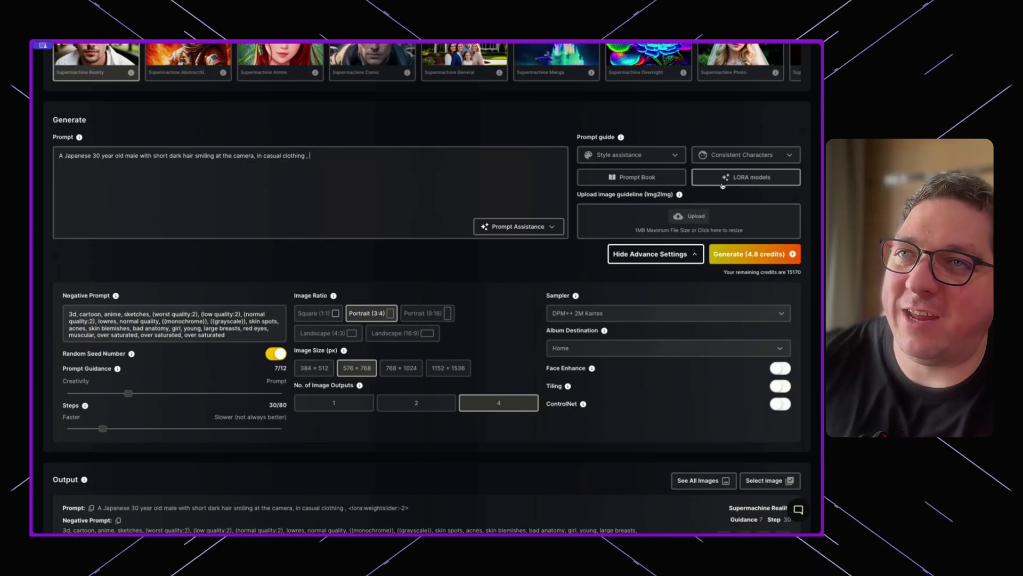
click(722, 178)
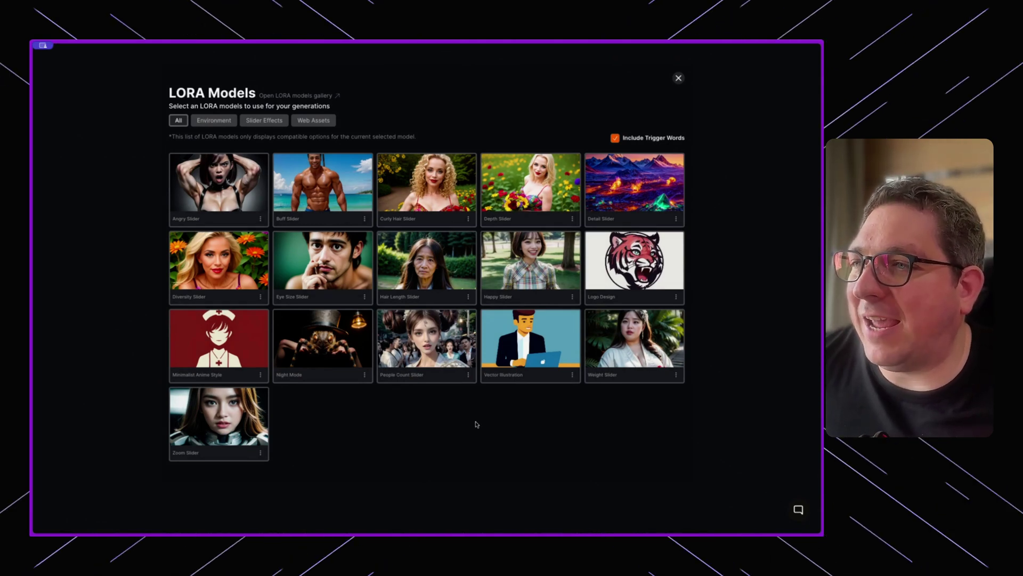
click(427, 260)
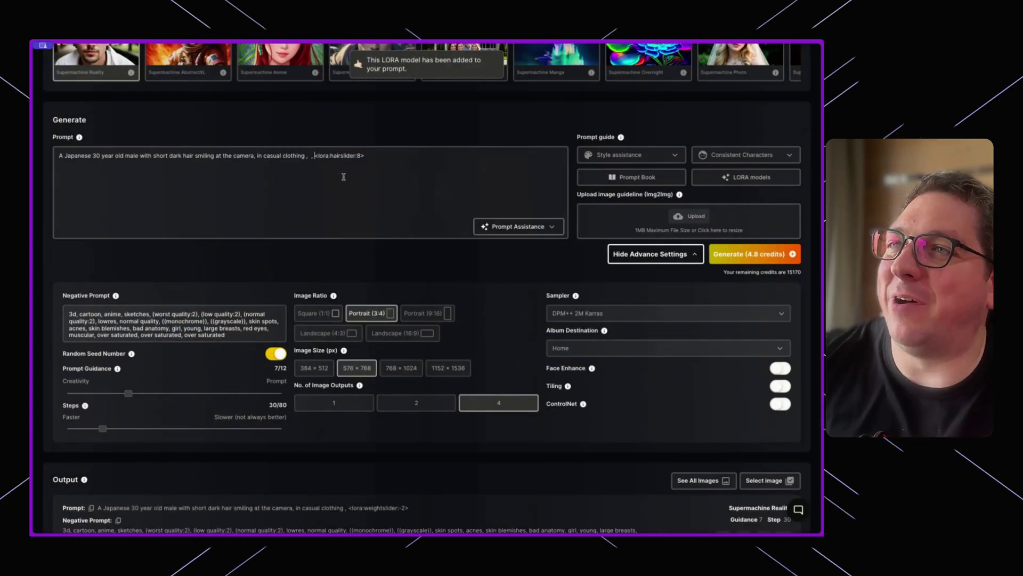
key(BackSpace)
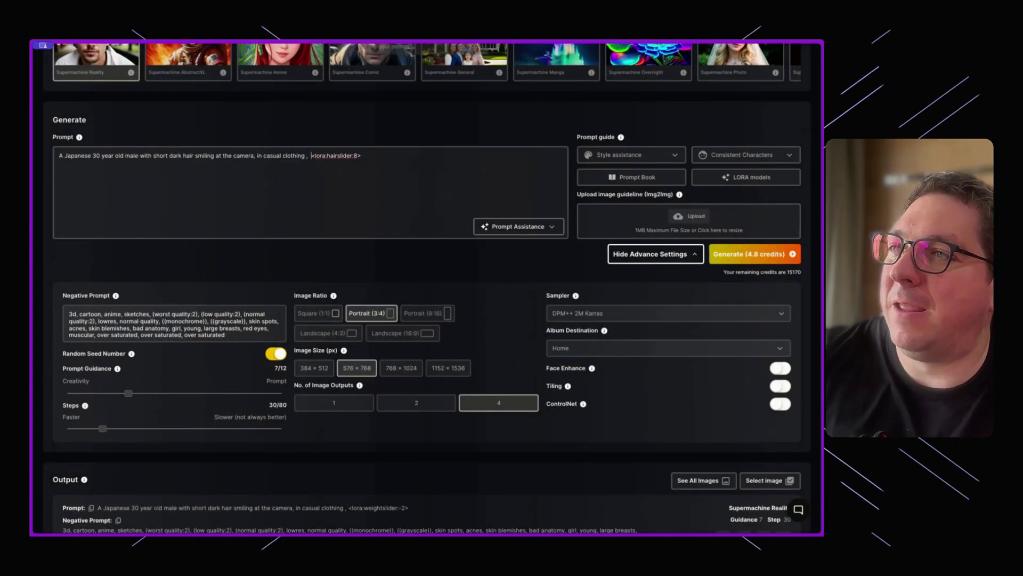
key(BackSpace)
key(BackSpace)
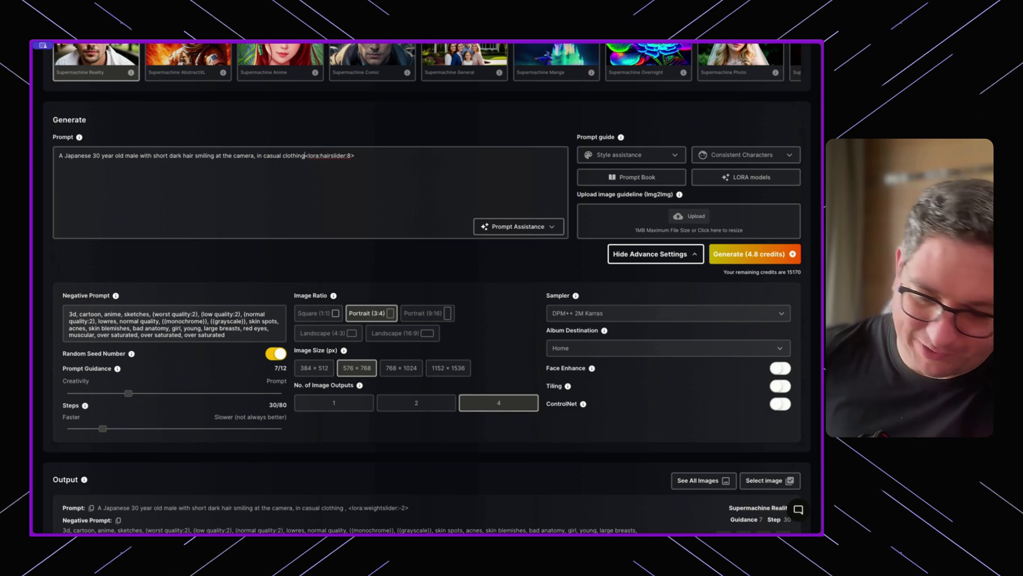
text(,)
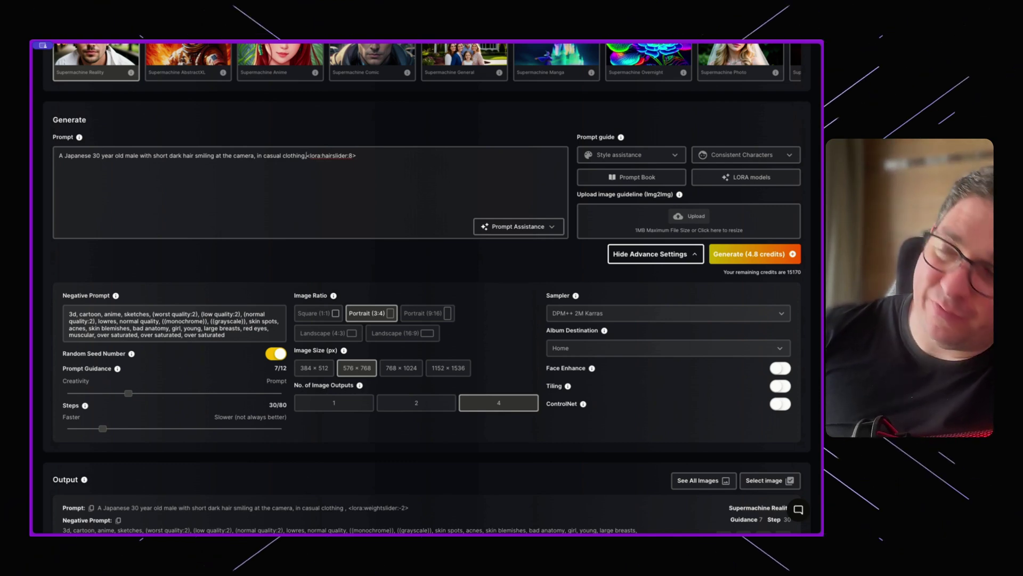
Generate four portraits with <lora:hairslider:8> and review the long-haired results.
click(754, 255)
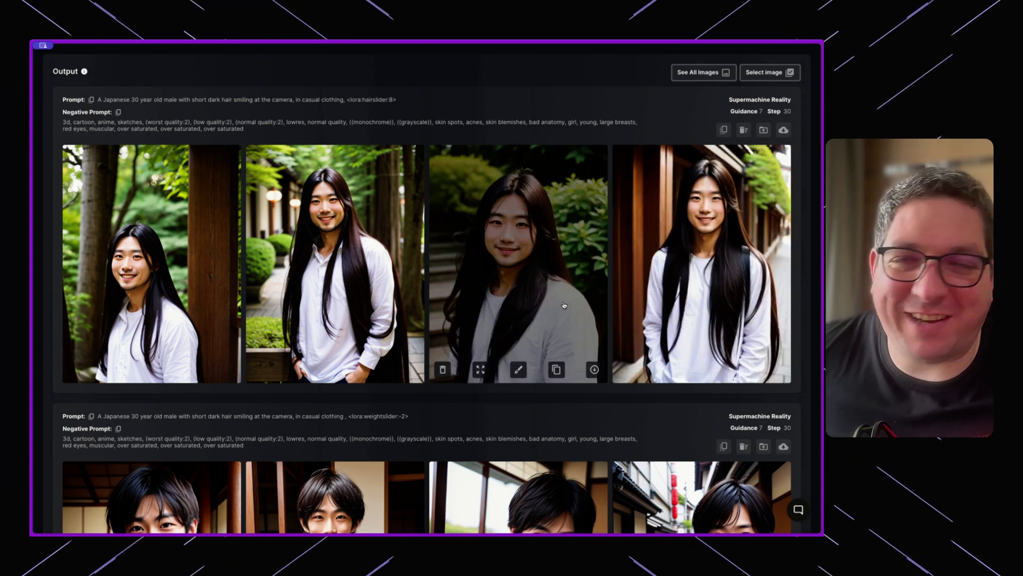
scroll(565, 305, up, 2)
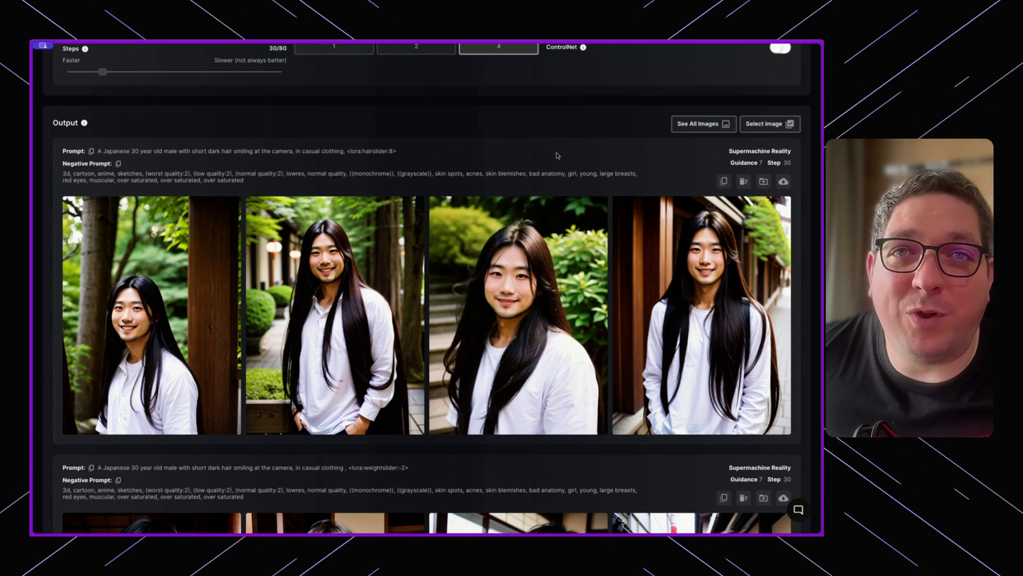
scroll(558, 156, up, 10)
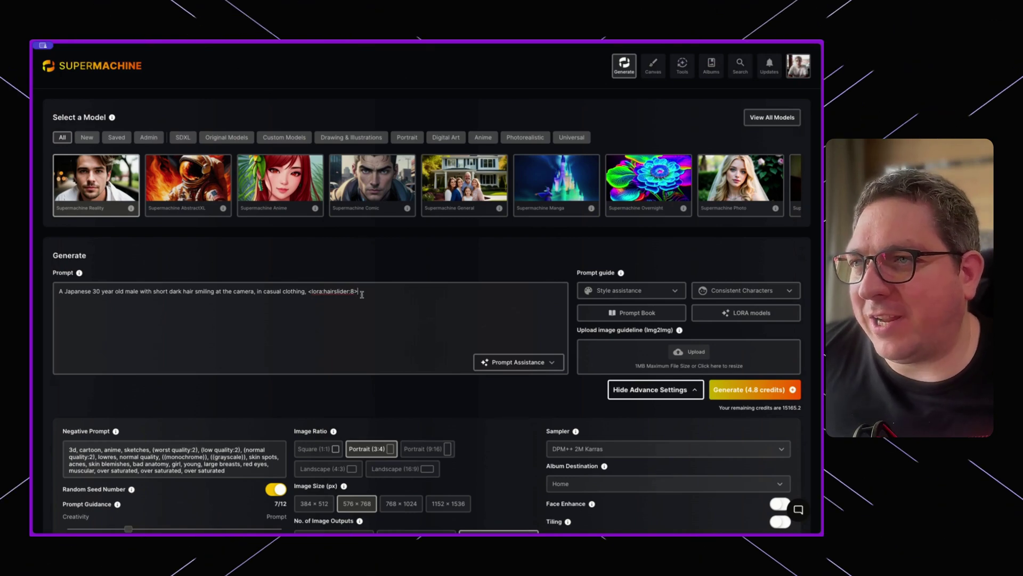
Delete the hairslider tag and bring up the Eye Size Slider's options in the LORA models list.
drag(355, 292, 313, 289)
key(BackSpace)
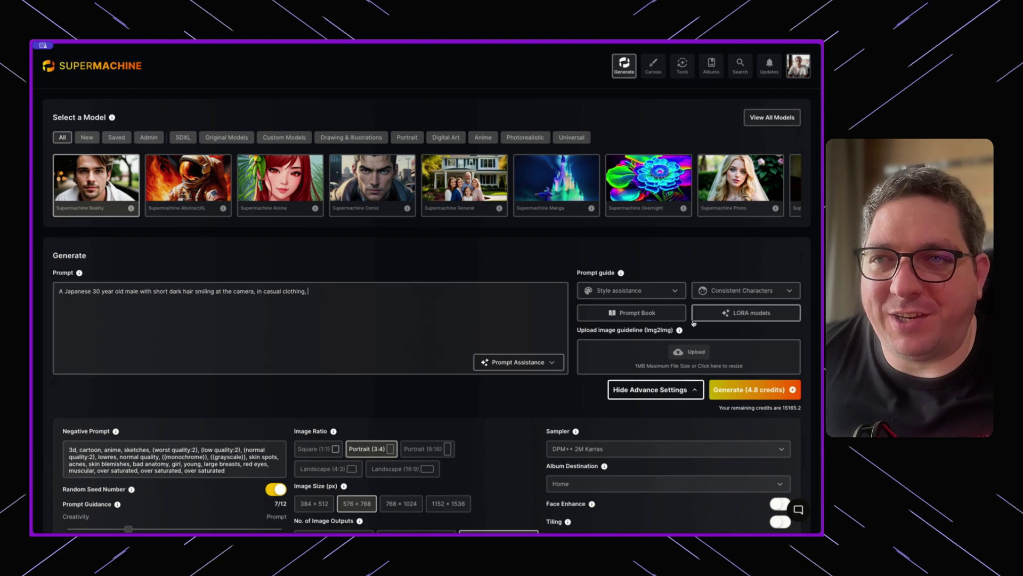
click(746, 312)
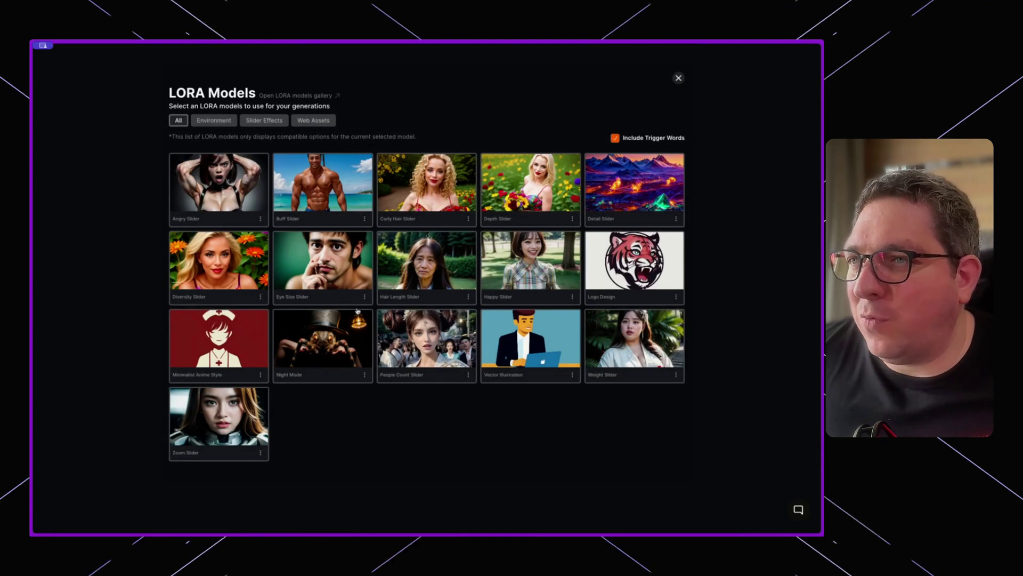
click(364, 296)
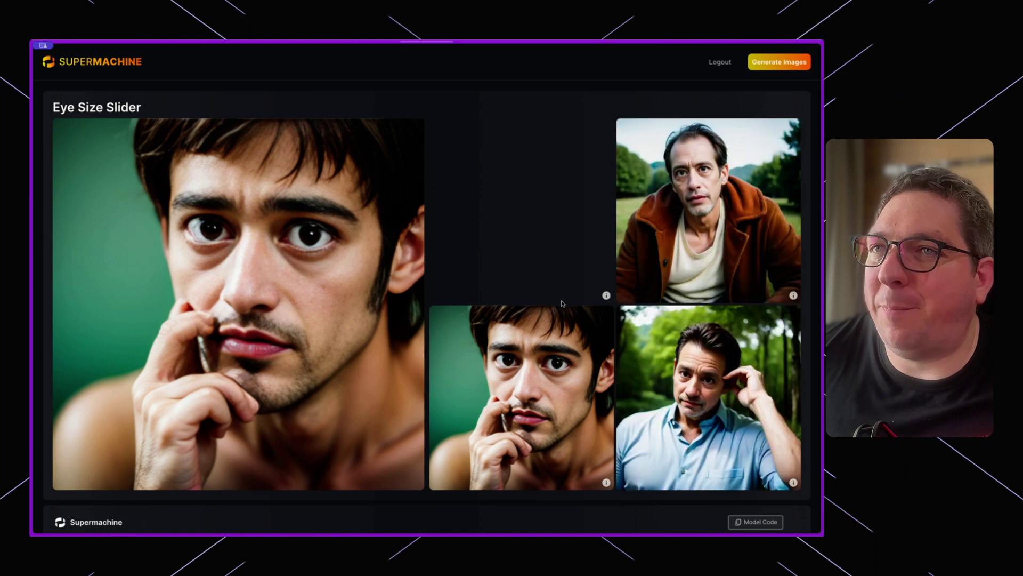
scroll(562, 300, down, 4)
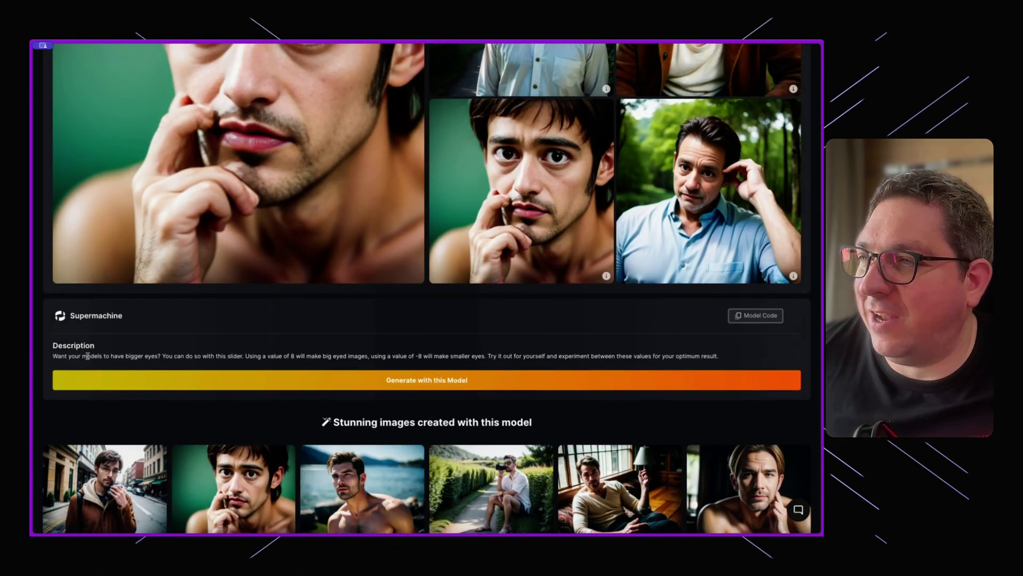
drag(110, 358, 303, 353)
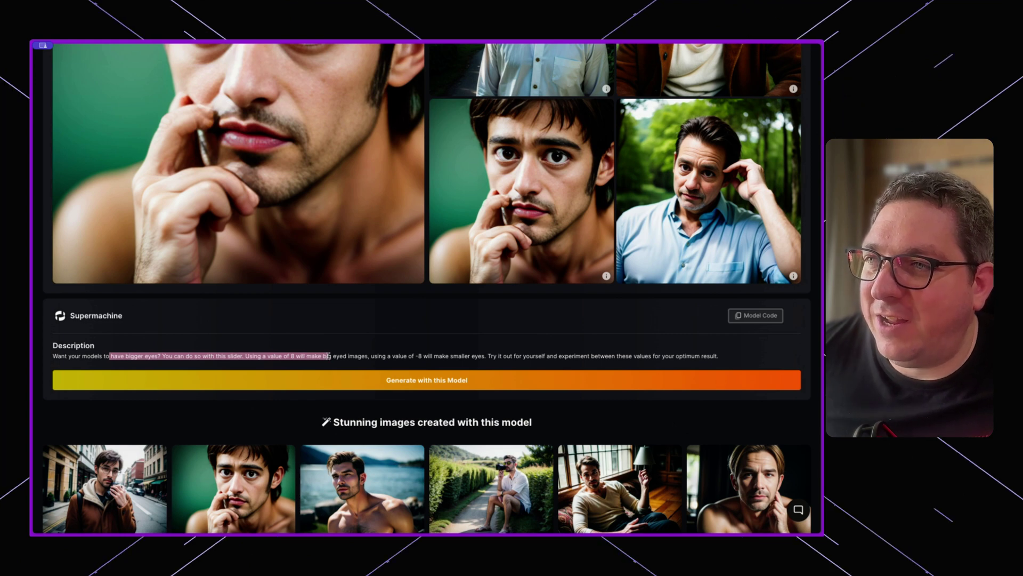
click(302, 357)
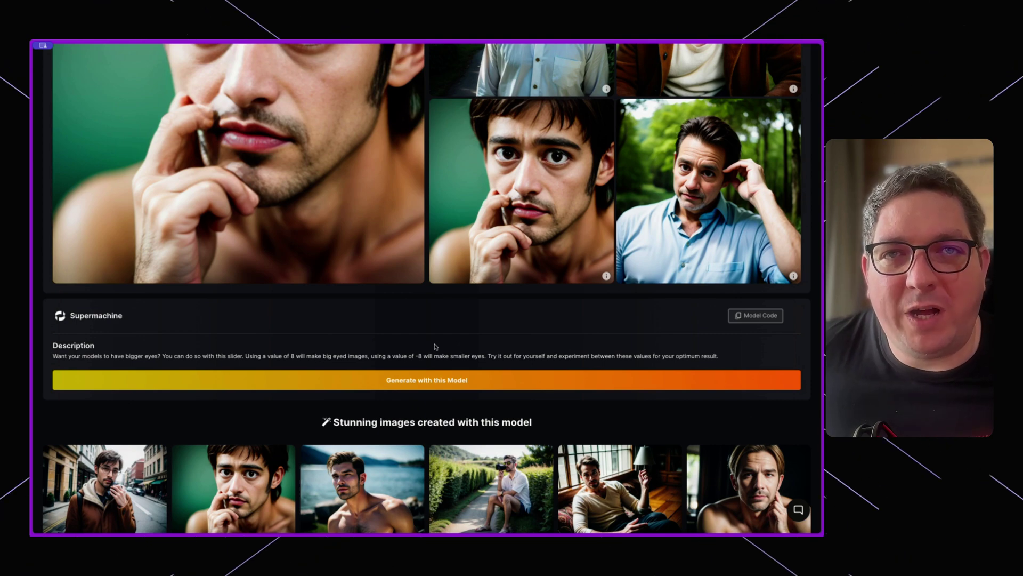
scroll(443, 348, up, 1)
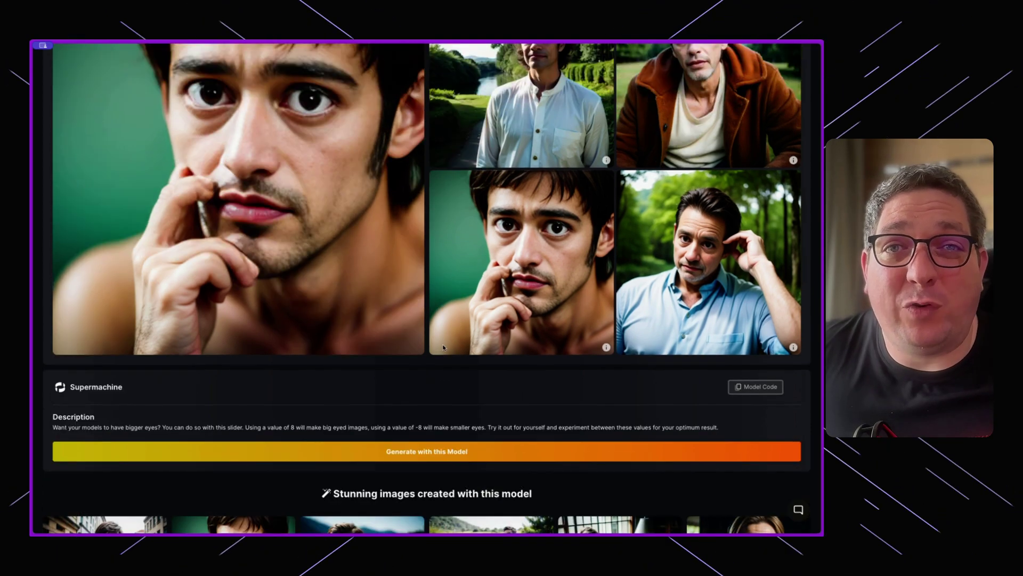
scroll(442, 348, up, 2)
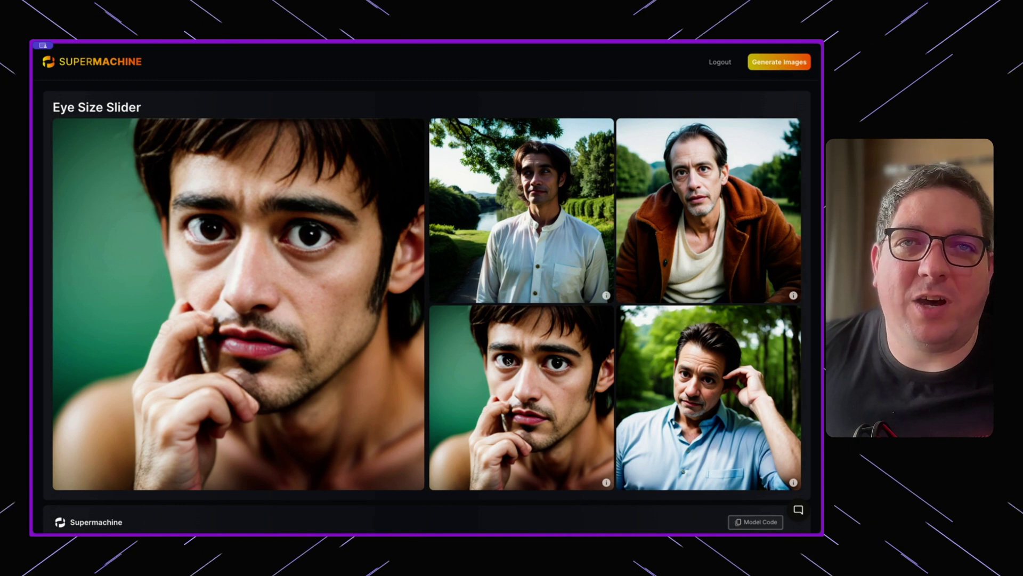
scroll(508, 361, down, 1)
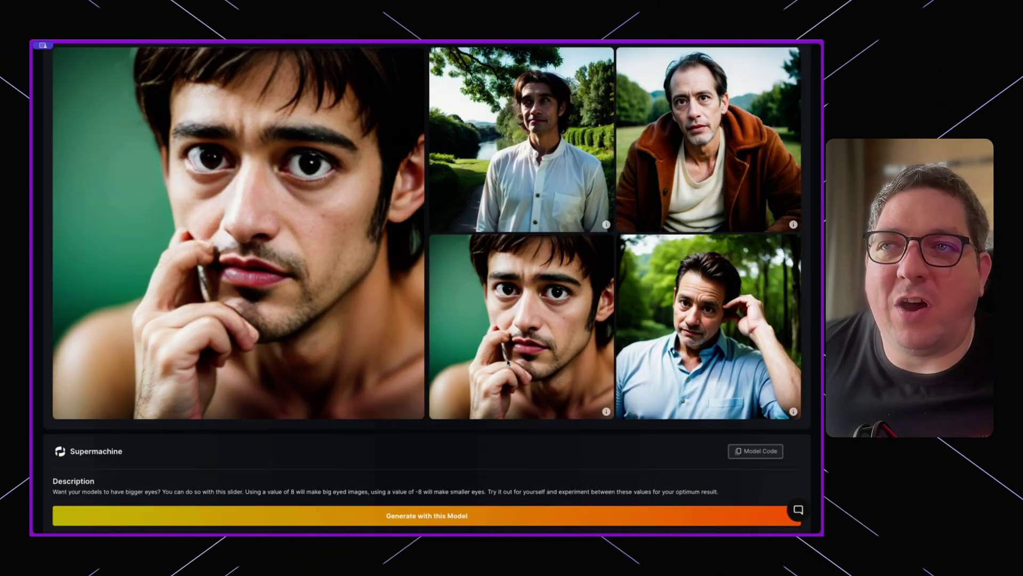
scroll(507, 363, down, 3)
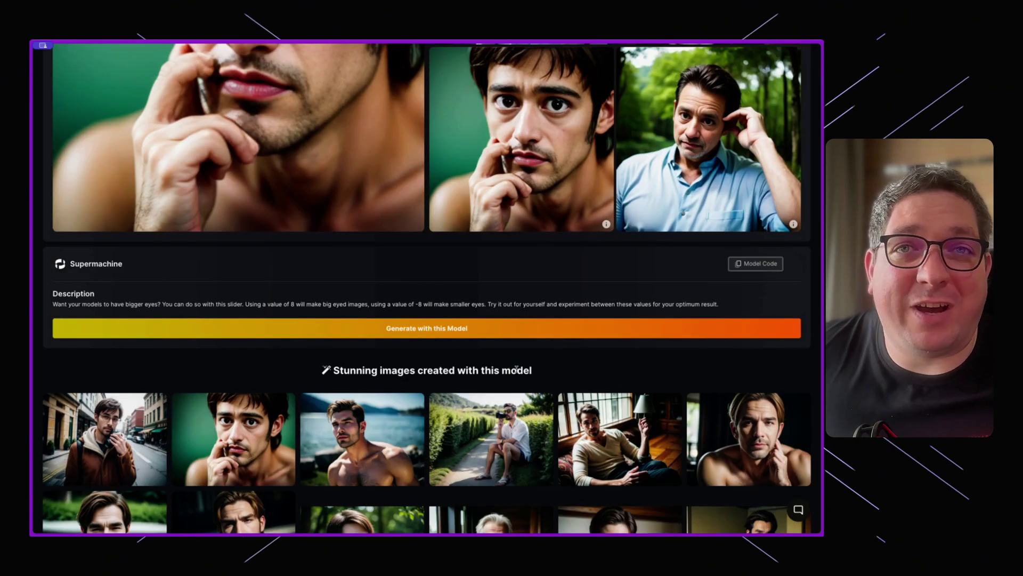
scroll(517, 368, down, 1)
scroll(517, 370, down, 3)
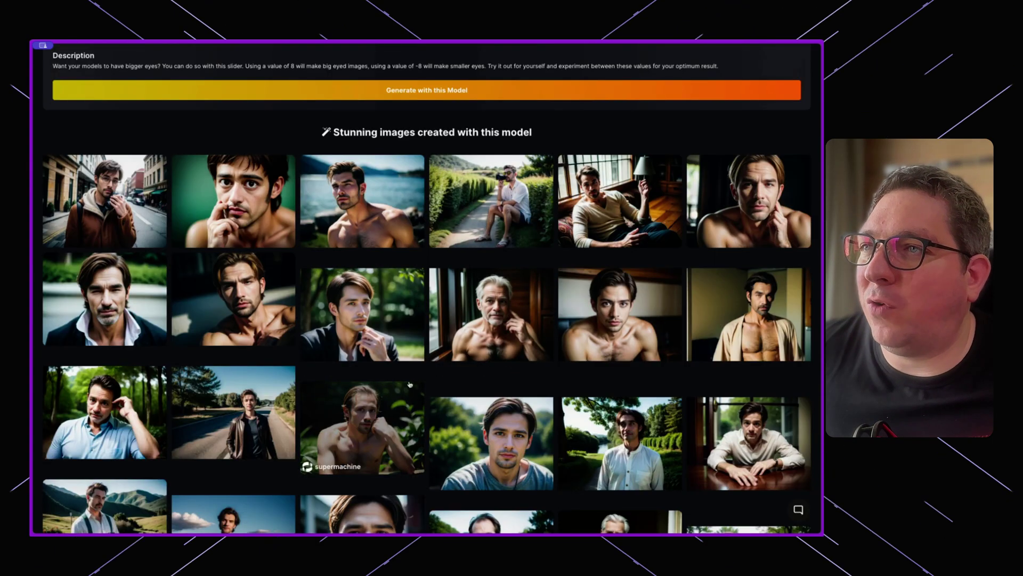
scroll(468, 349, down, 1)
scroll(458, 357, up, 1)
scroll(410, 385, down, 3)
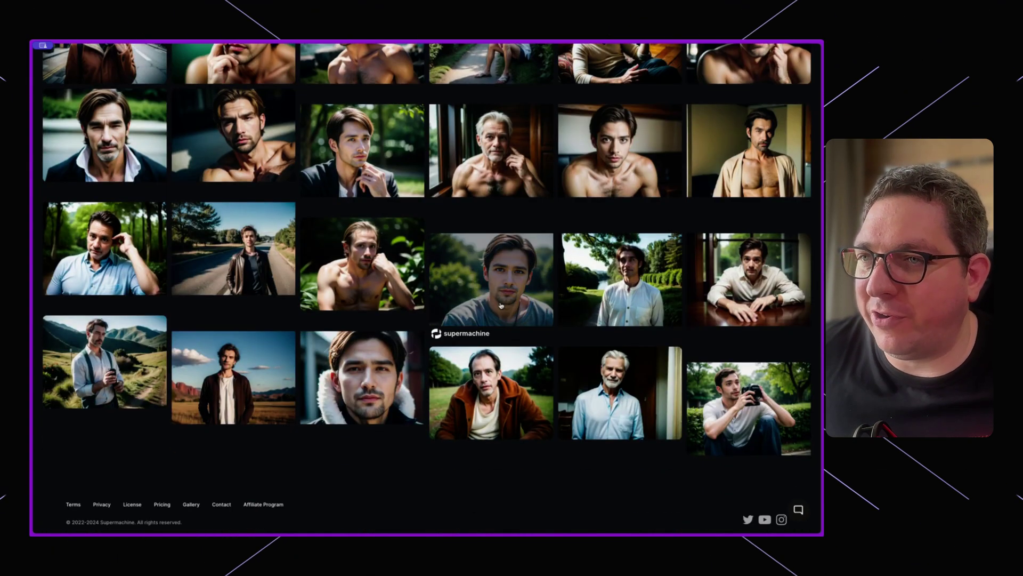
scroll(469, 370, up, 4)
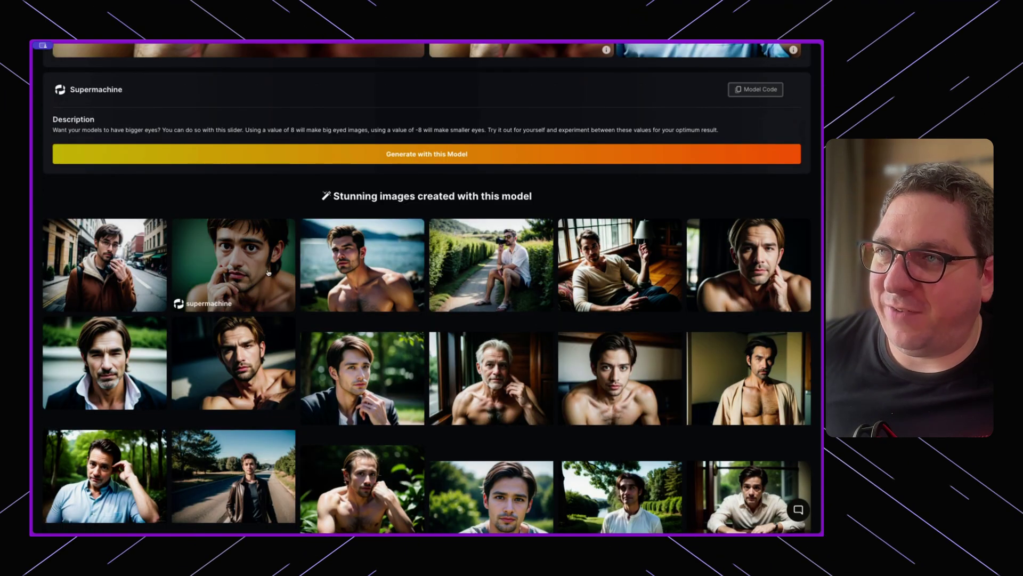
Check the green-background example's details, then view the white fur hood portrait's <lora:eyesize:-3> settings.
click(235, 267)
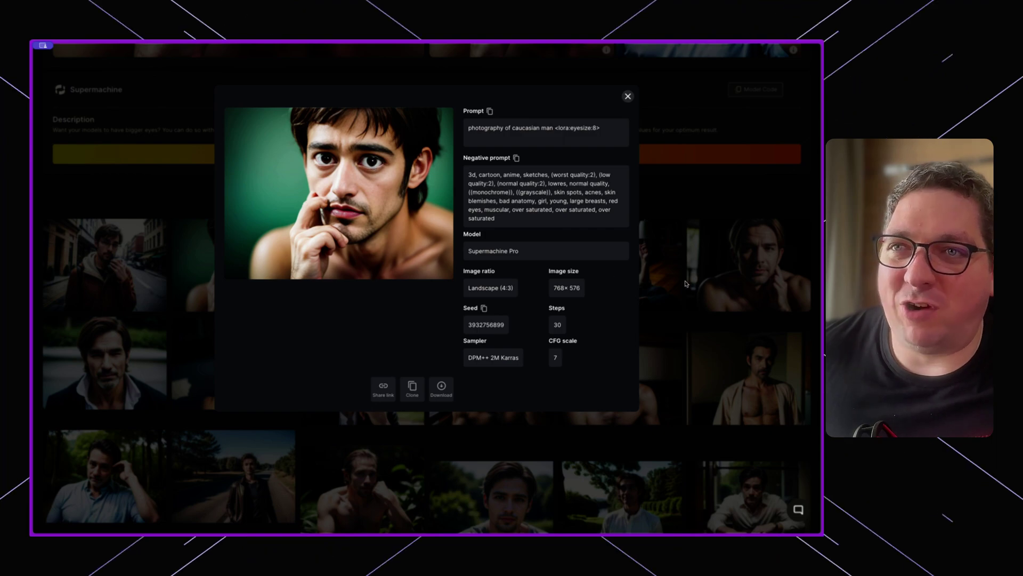
key(Escape)
scroll(494, 275, down, 5)
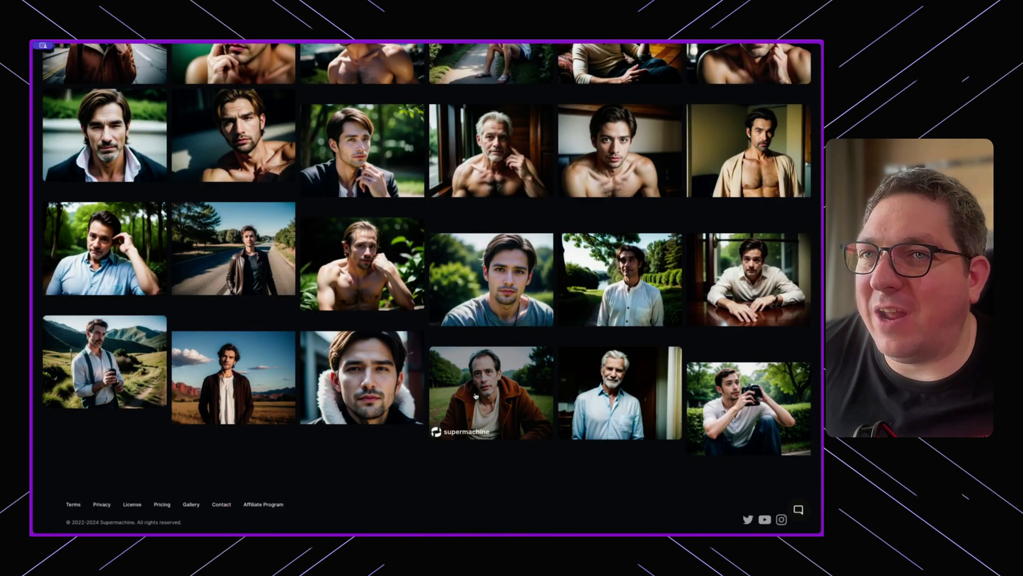
click(362, 378)
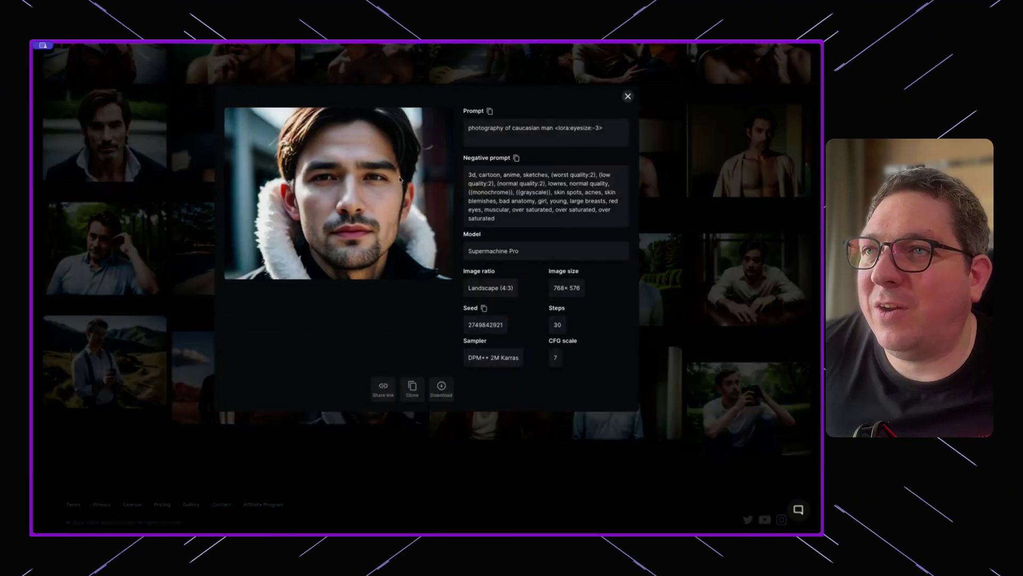